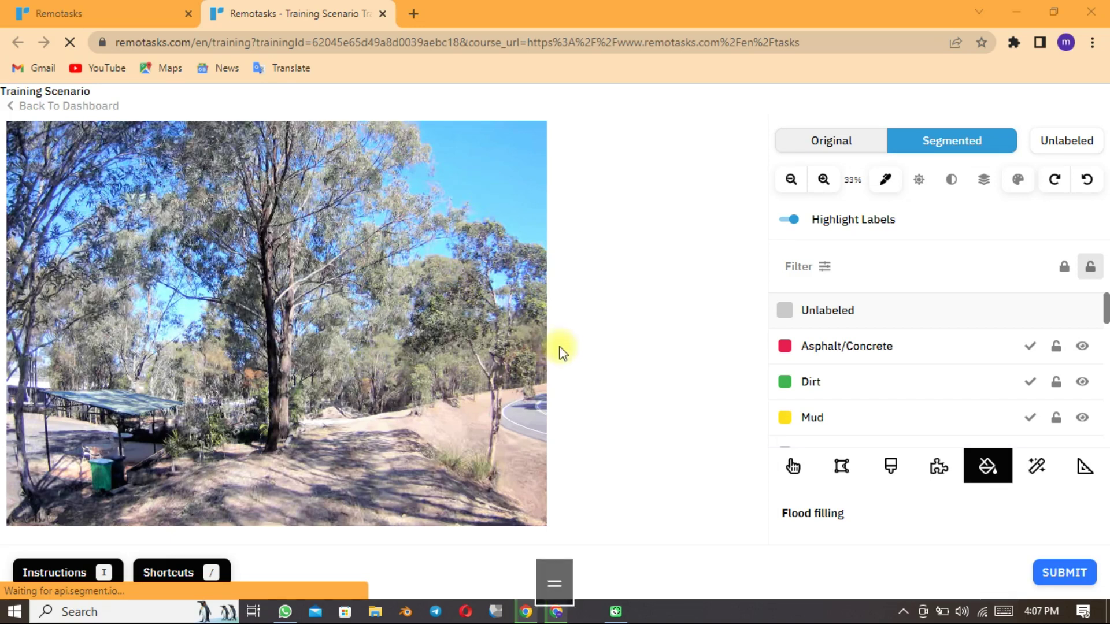
- Switch to the Polygon tool and zoom in on the sky above the treetops
{"action": "left_click", "coordinate": [837, 478]}
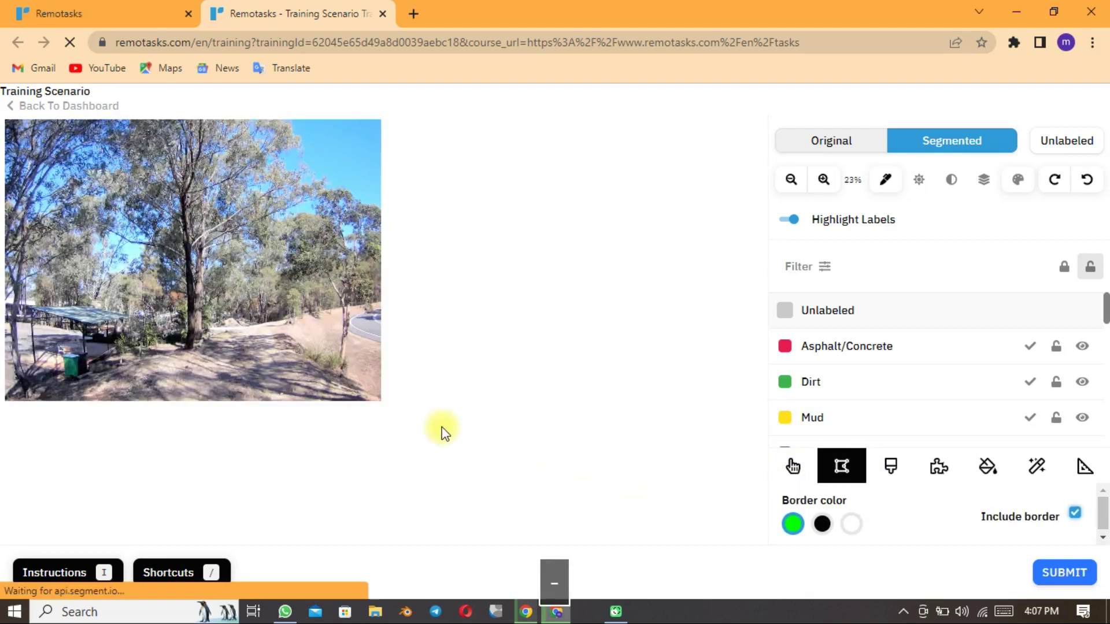
{"action": "scroll", "coordinate": [442, 432], "scroll_direction": "up", "scroll_amount": 3}
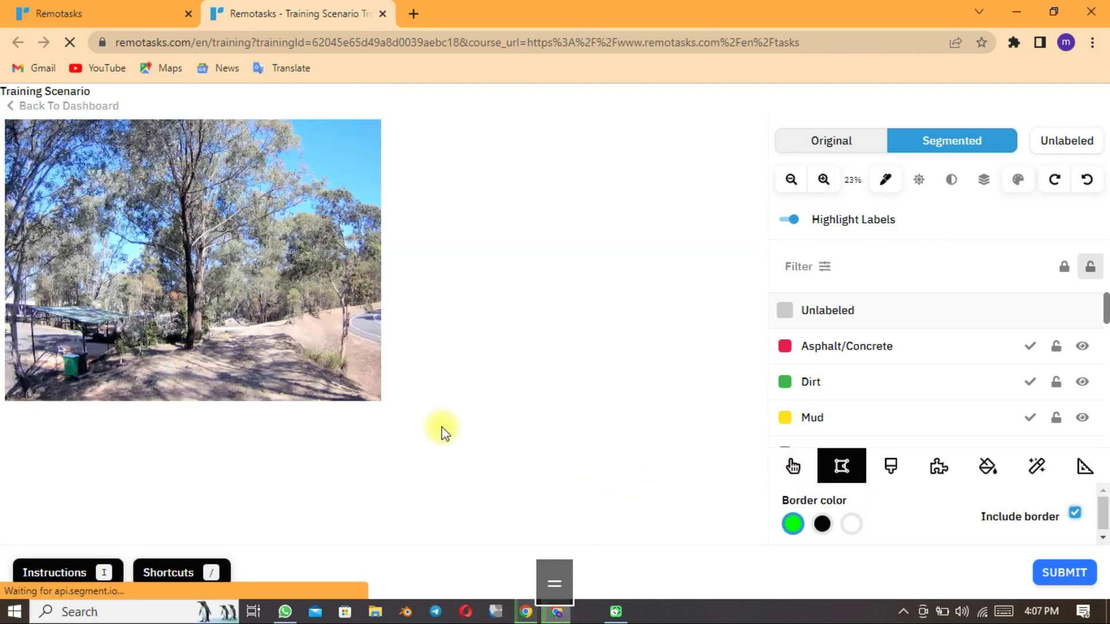
{"action": "scroll", "coordinate": [457, 419], "scroll_direction": "up", "scroll_amount": 3}
{"action": "scroll", "coordinate": [465, 412], "scroll_direction": "up", "scroll_amount": 2}
{"action": "scroll", "coordinate": [470, 410], "scroll_direction": "up", "scroll_amount": 2}
{"action": "scroll", "coordinate": [473, 411], "scroll_direction": "up", "scroll_amount": 2}
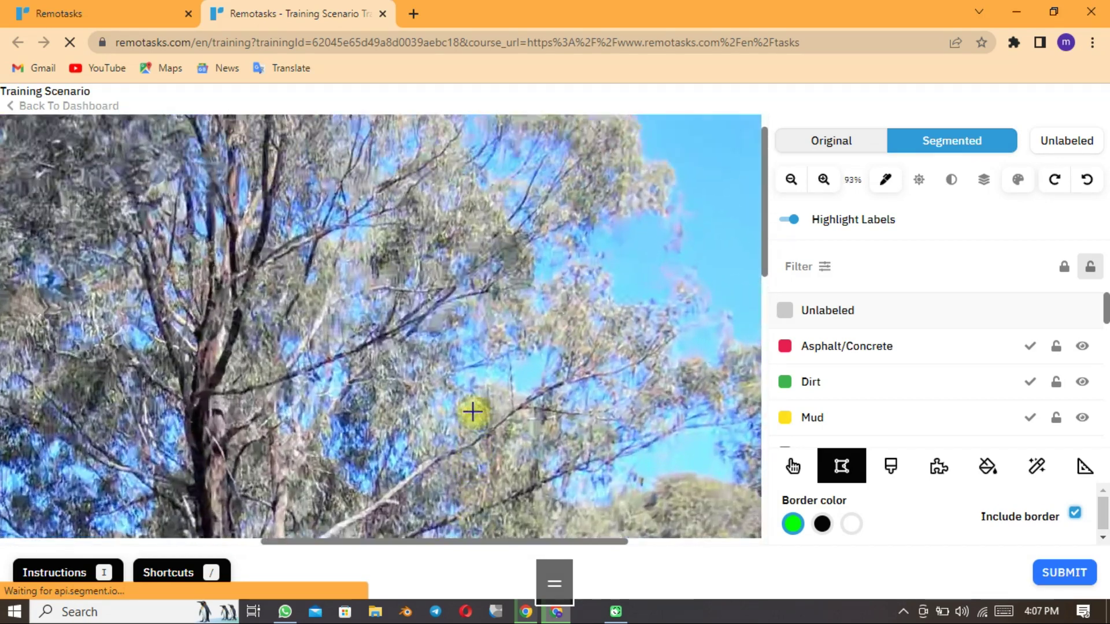
{"action": "scroll", "coordinate": [479, 439], "scroll_direction": "up", "scroll_amount": 2}
{"action": "scroll", "coordinate": [483, 497], "scroll_direction": "up", "scroll_amount": 2}
- Pan across the treetops, then reset the zoom with 0 to show the whole photo
{"action": "left_click_drag", "start_coordinate": [478, 541], "coordinate": [642, 534]}
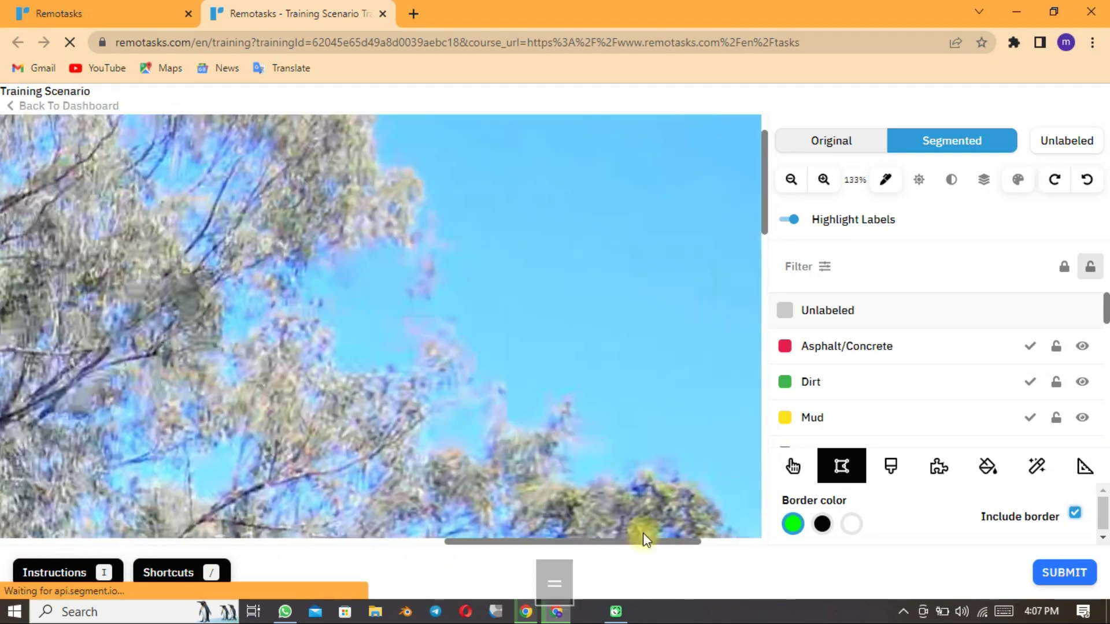
{"action": "scroll", "coordinate": [317, 250], "scroll_direction": "up", "scroll_amount": 1}
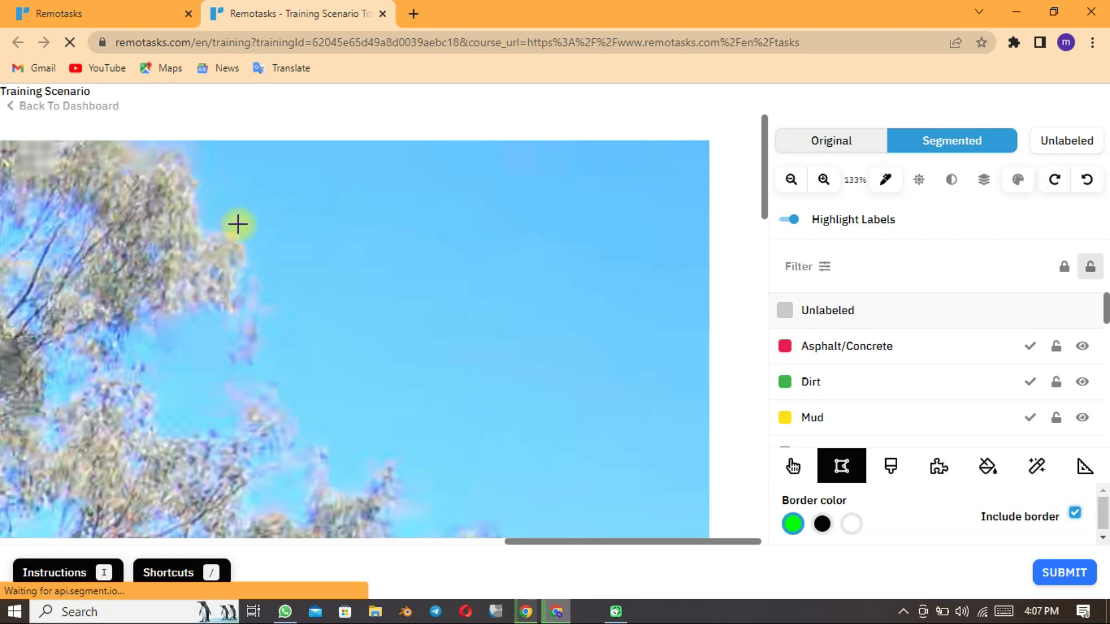
{"action": "key", "text": "0"}
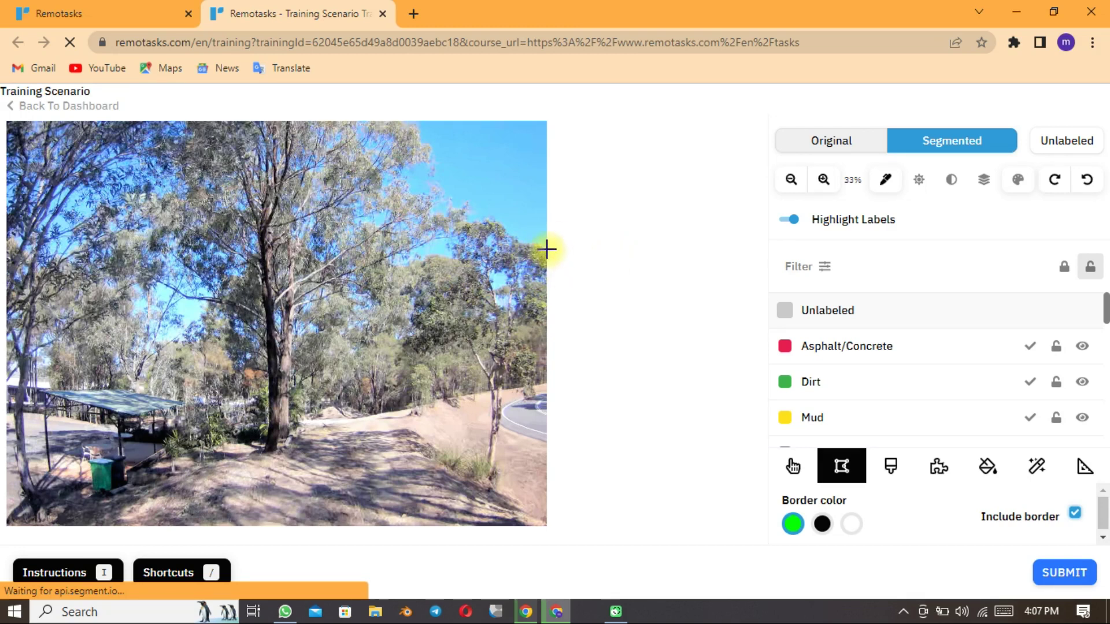
- Zoom to 73% on the treetops and scroll the label list until Sky appears
{"action": "key", "text": "equal"}
{"action": "key", "text": "equal"}
{"action": "key", "text": "equal"}
{"action": "key", "text": "equal"}
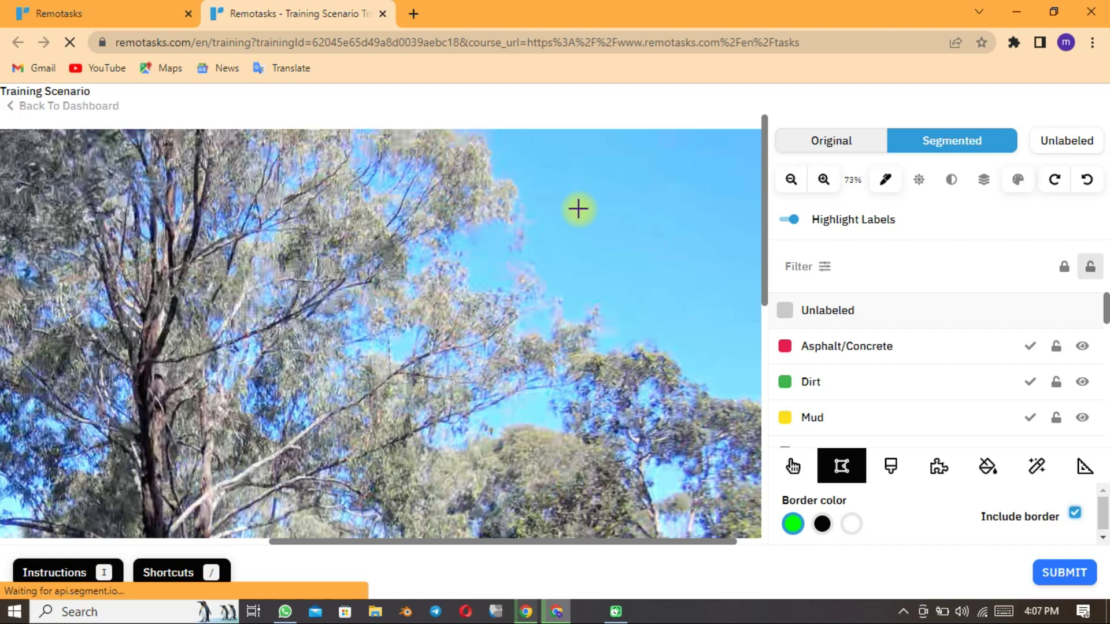
{"action": "left_click", "coordinate": [961, 312]}
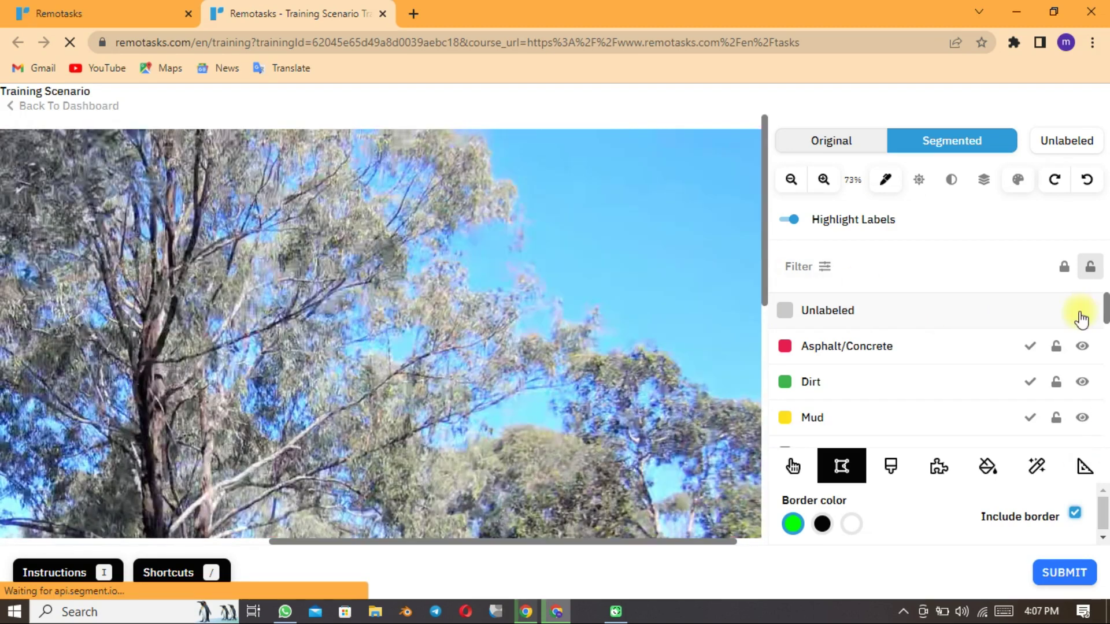
{"action": "left_click", "coordinate": [1105, 312]}
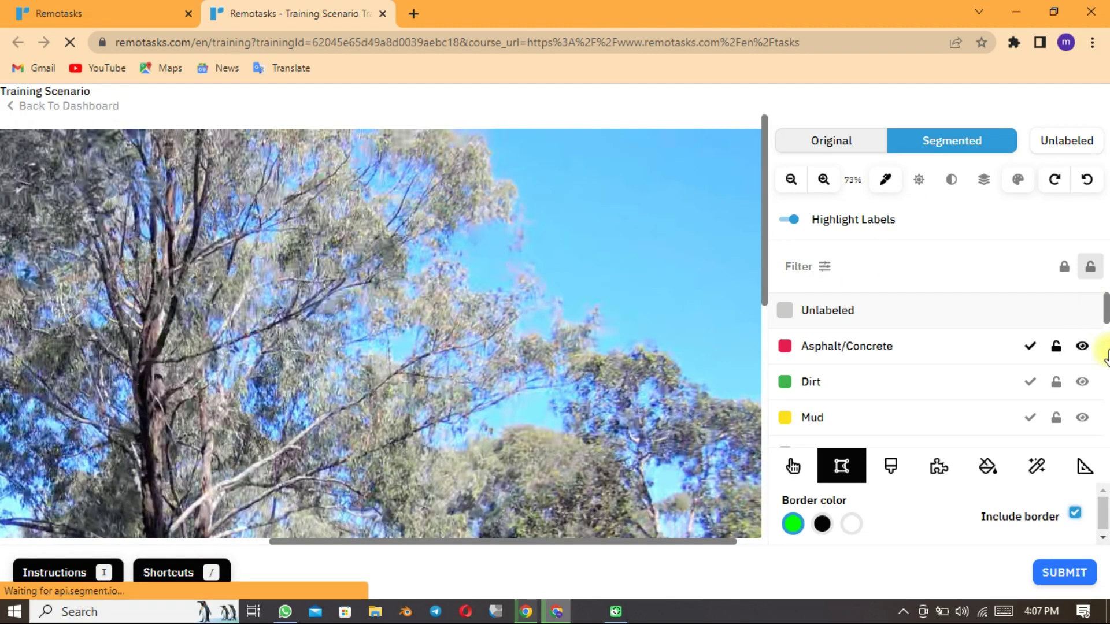
{"action": "left_click", "coordinate": [1103, 462]}
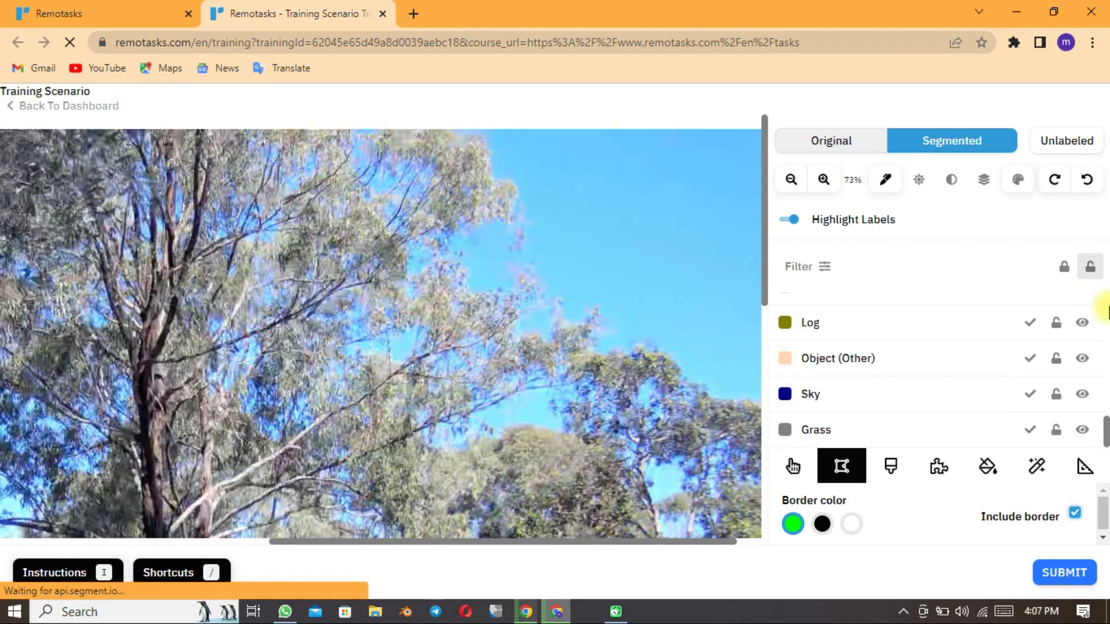
- Pick the Sky label and close a polygon around the top-right sky along the tree edge
{"action": "left_click", "coordinate": [838, 391]}
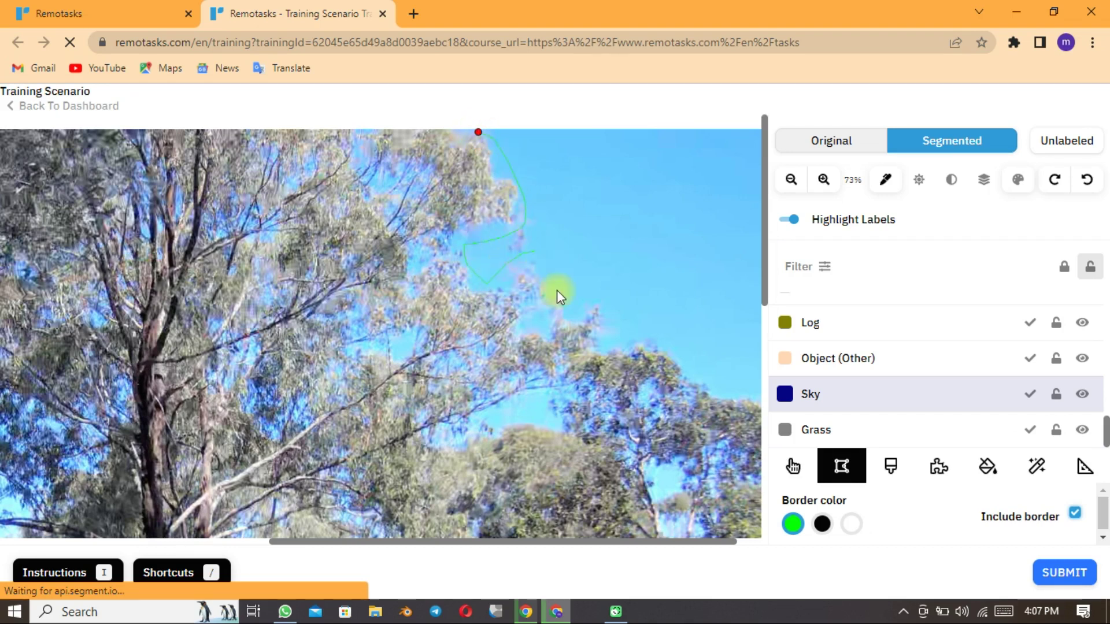
{"action": "scroll", "coordinate": [599, 311], "scroll_direction": "down", "scroll_amount": 1}
{"action": "scroll", "coordinate": [602, 289], "scroll_direction": "down", "scroll_amount": 1}
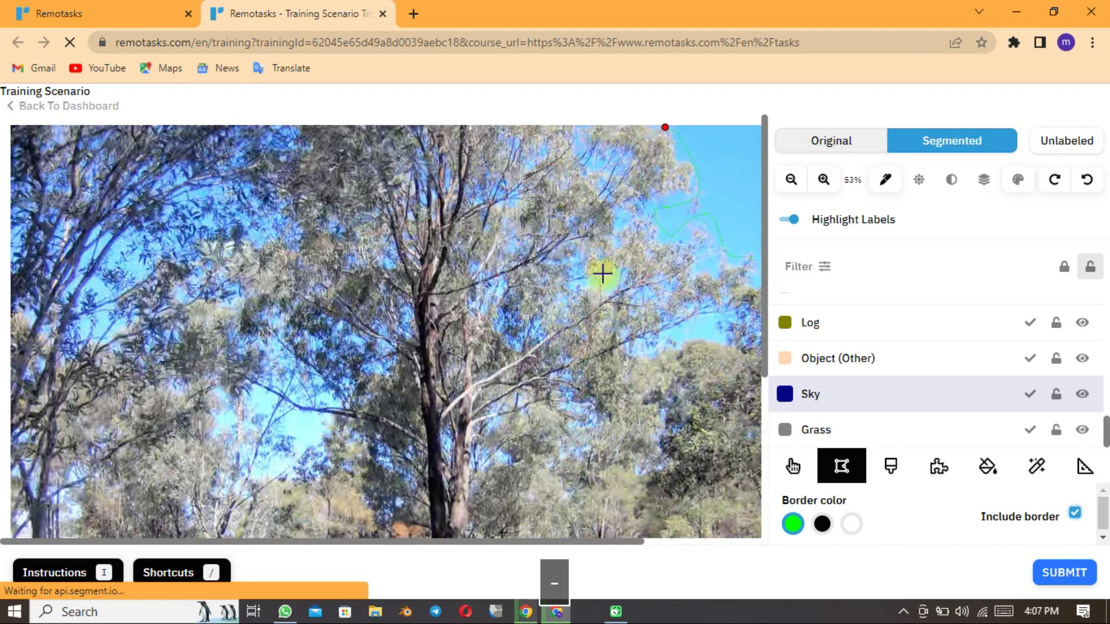
{"action": "scroll", "coordinate": [607, 272], "scroll_direction": "down", "scroll_amount": 1}
{"action": "left_click_drag", "start_coordinate": [603, 239], "coordinate": [700, 279]}
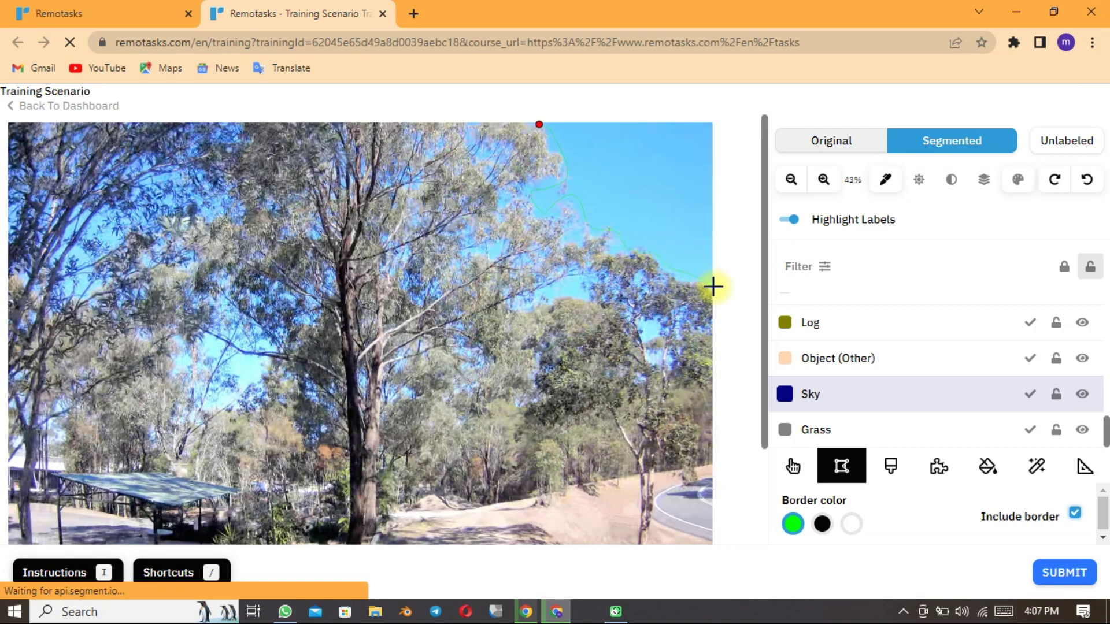
{"action": "left_click_drag", "start_coordinate": [717, 281], "coordinate": [612, 162]}
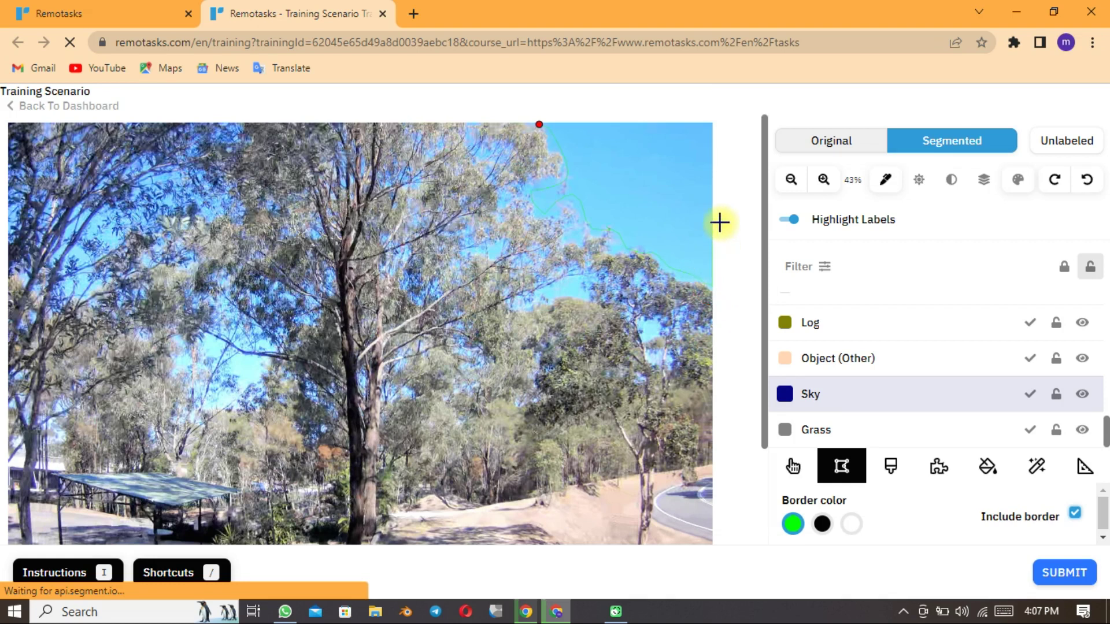
{"action": "left_click_drag", "start_coordinate": [611, 162], "coordinate": [542, 113]}
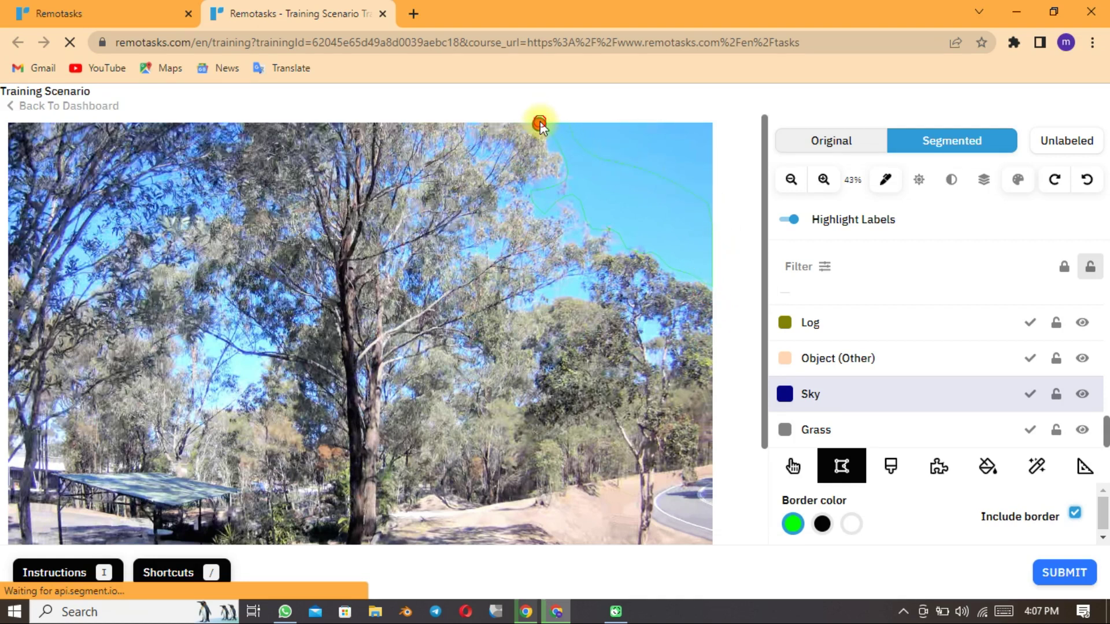
{"action": "left_click", "coordinate": [539, 125]}
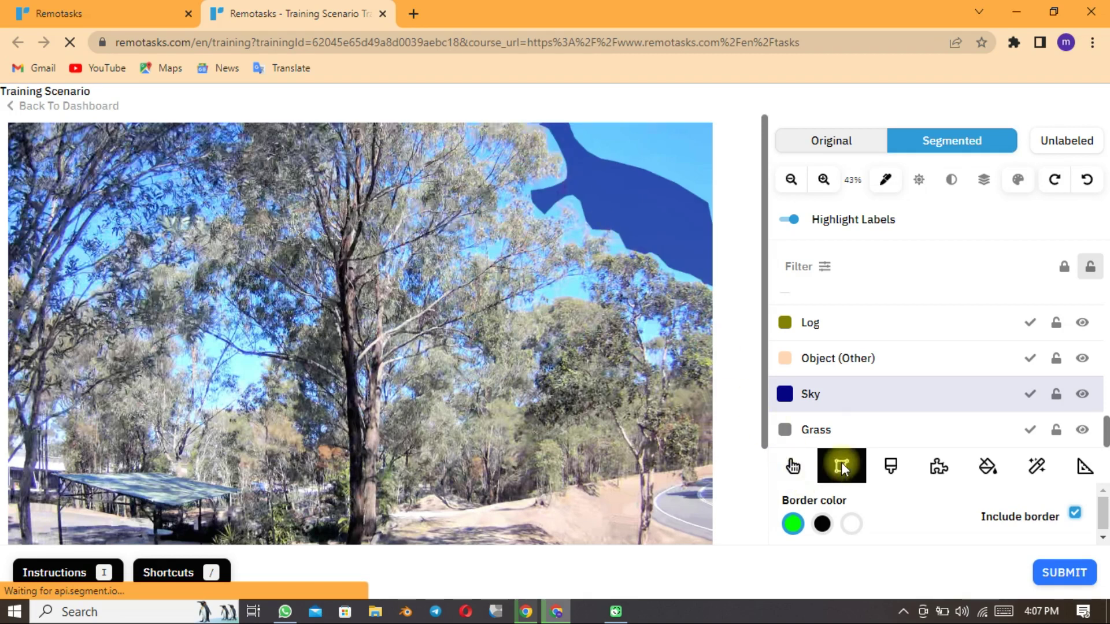
- Flood-fill the remaining light-blue top-right sky with Sky so it reaches the treeline
{"action": "left_click", "coordinate": [648, 263]}
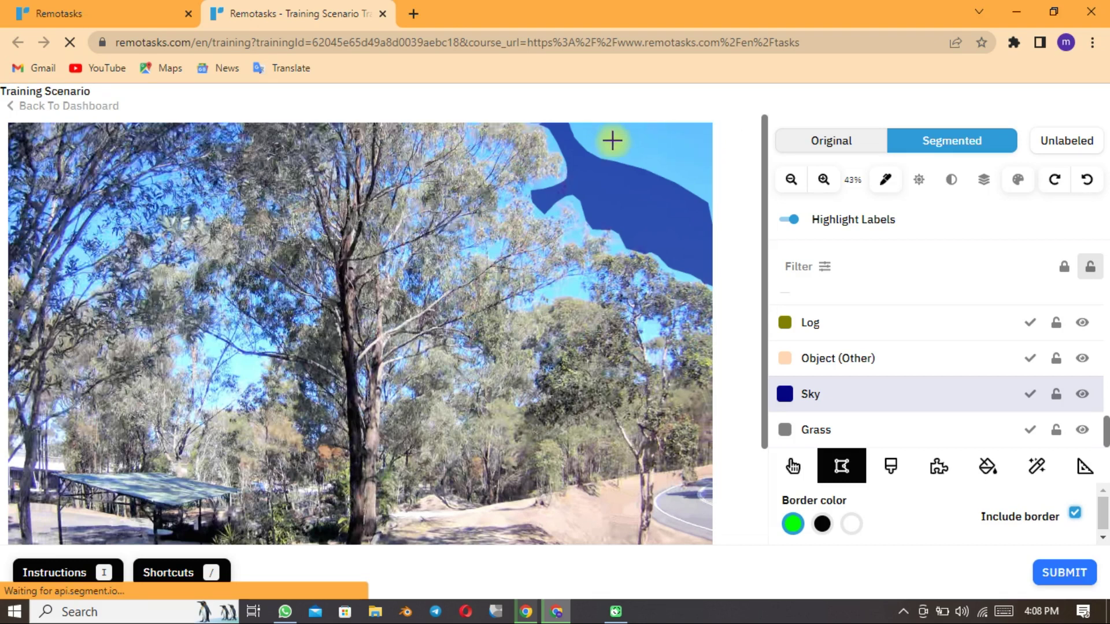
{"action": "left_click", "coordinate": [995, 473]}
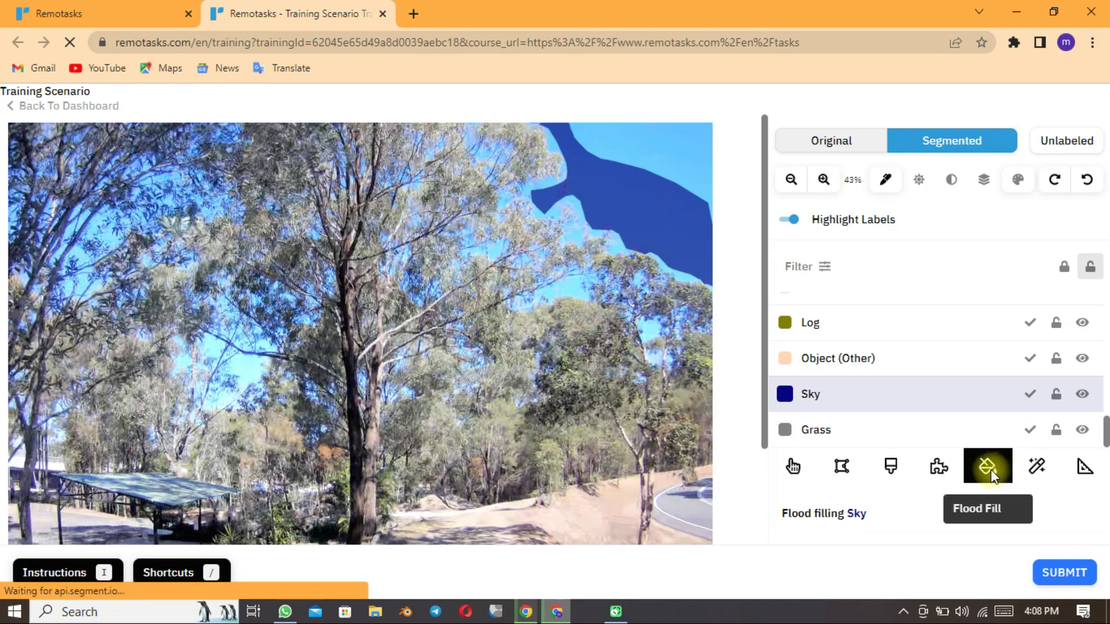
{"action": "left_click", "coordinate": [692, 154]}
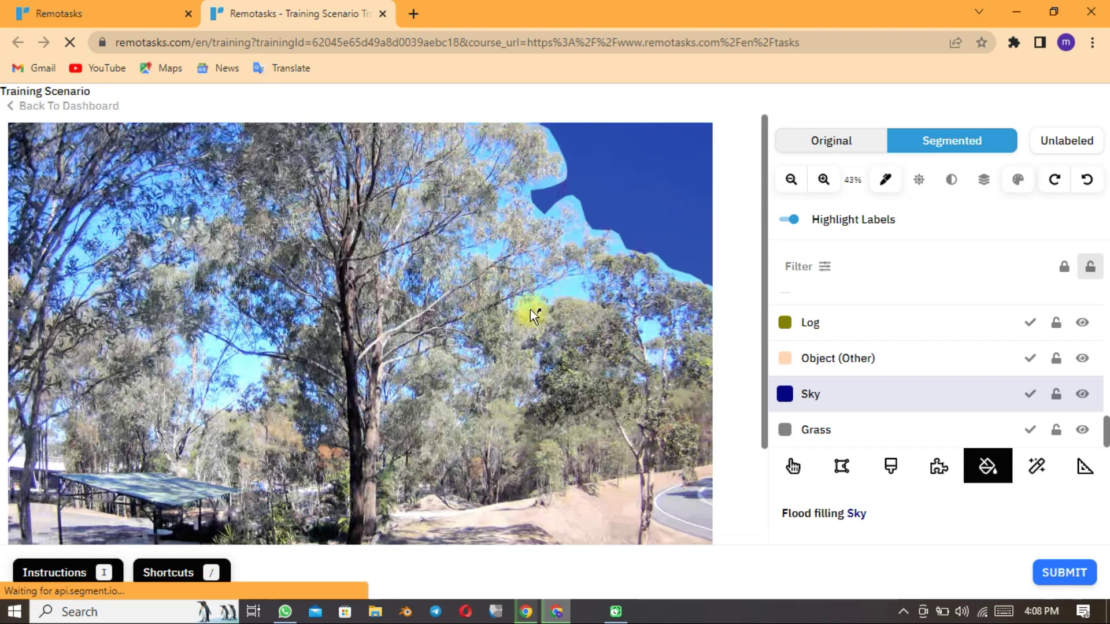
- Return to polygon outlining and start a new outline down the sky boundary
{"action": "key", "text": "l"}
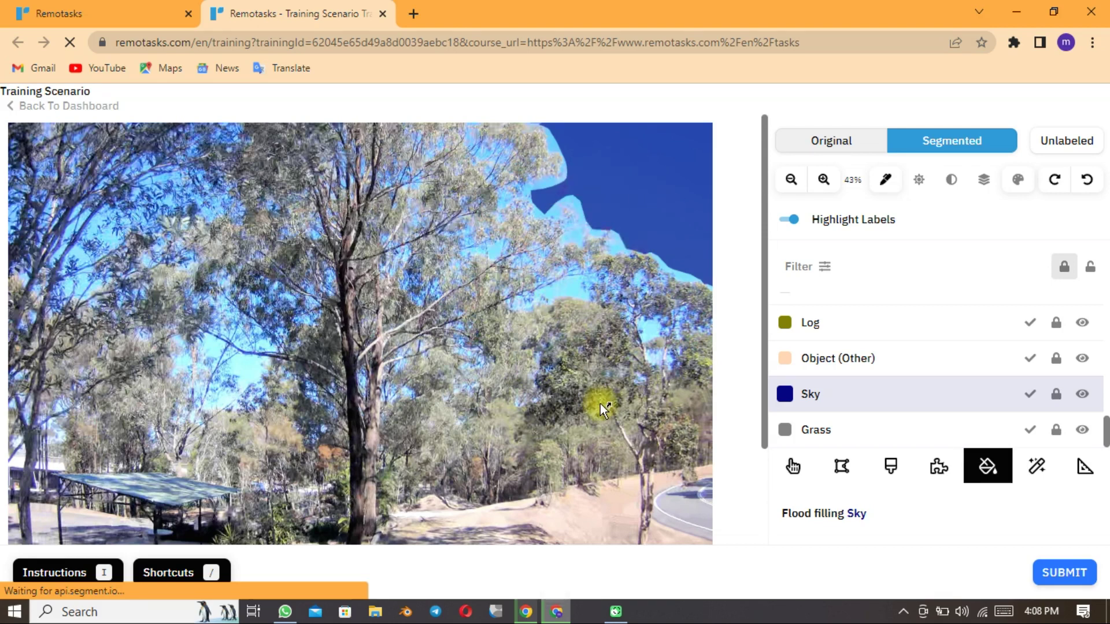
{"action": "key", "text": "j"}
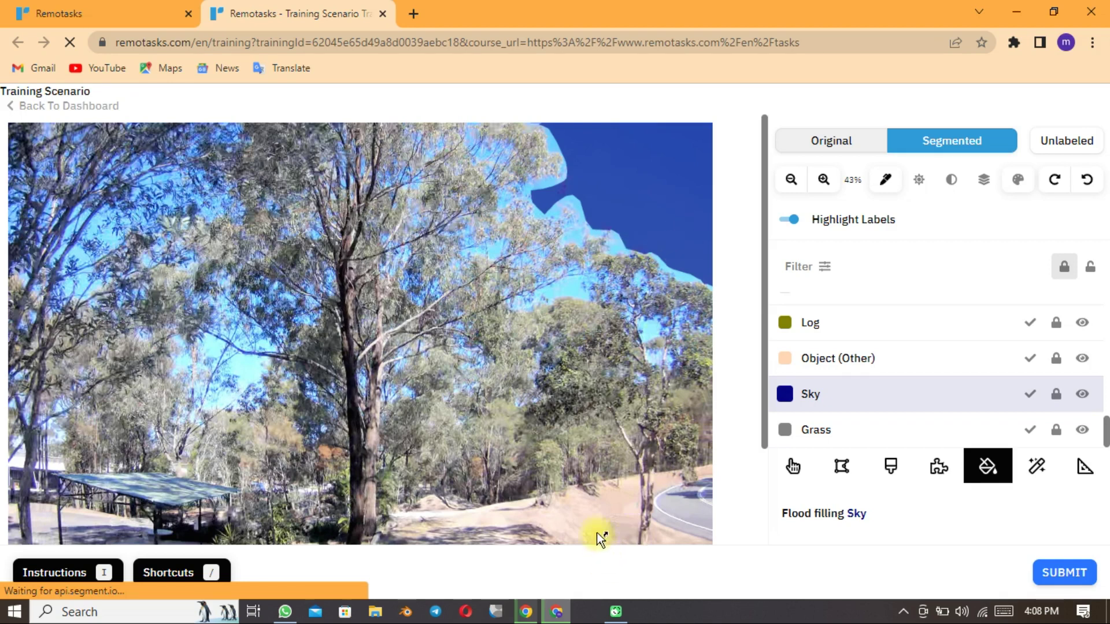
{"action": "left_click", "coordinate": [841, 466]}
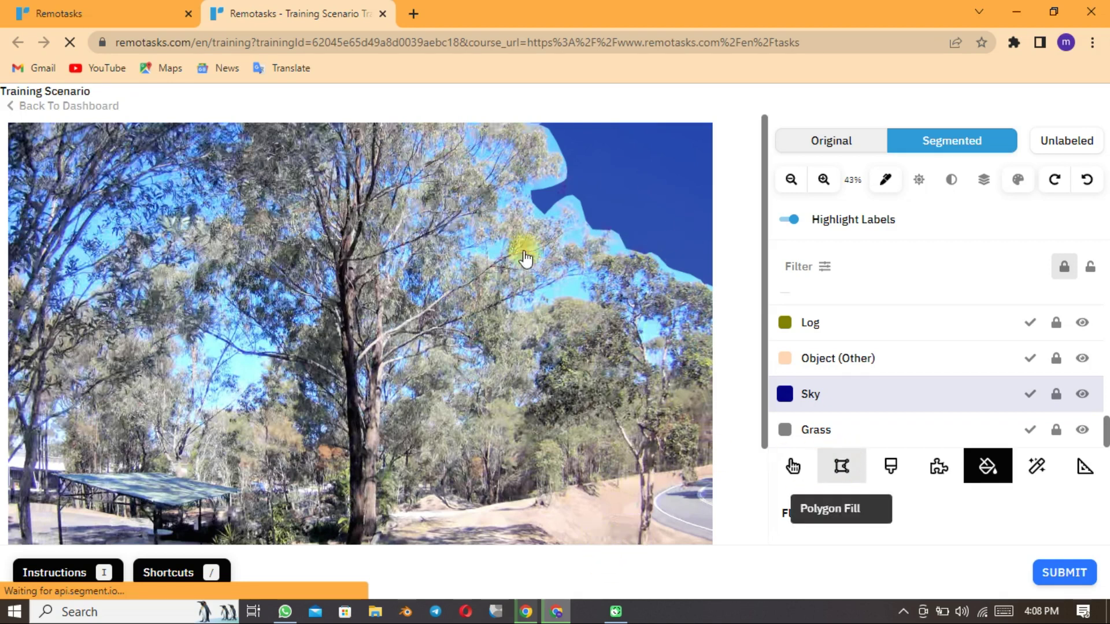
{"action": "left_click", "coordinate": [630, 174]}
{"action": "left_click_drag", "start_coordinate": [670, 213], "coordinate": [702, 283]}
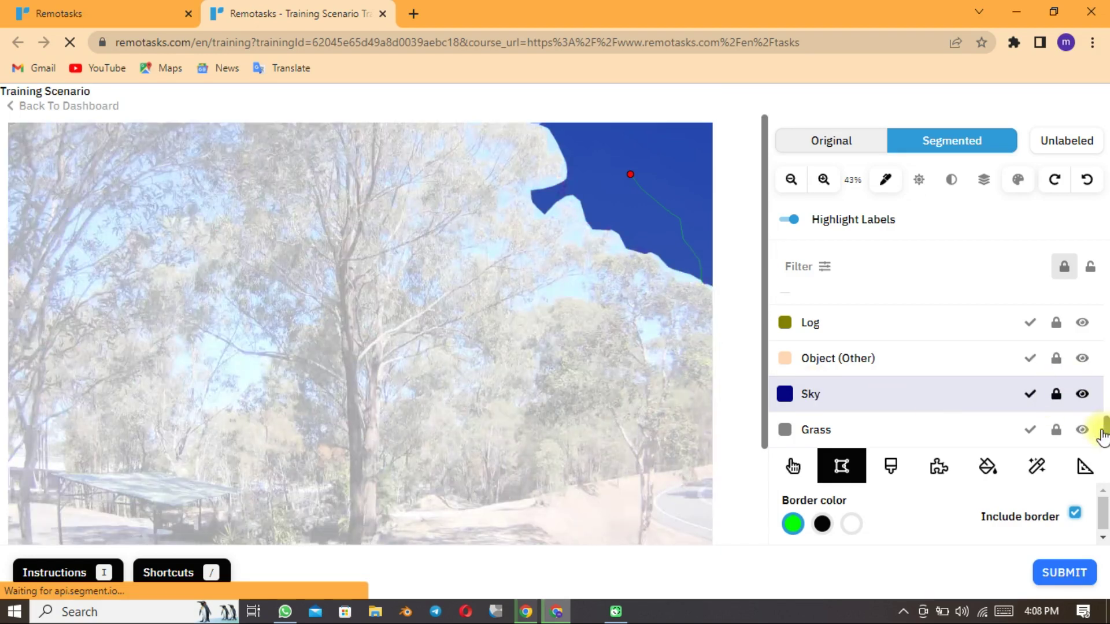
- Scroll the label list and choose Tree (Other) as the outline's label
{"action": "left_click", "coordinate": [1100, 431]}
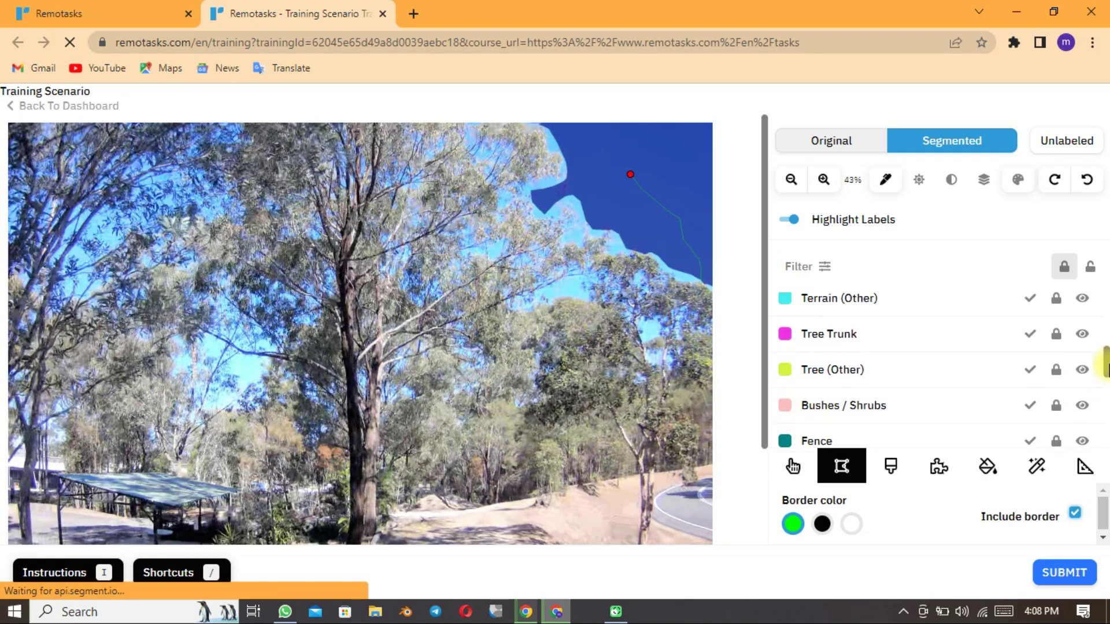
{"action": "left_click_drag", "start_coordinate": [1102, 430], "coordinate": [1104, 369]}
{"action": "left_click", "coordinate": [874, 397]}
{"action": "left_click", "coordinate": [856, 359]}
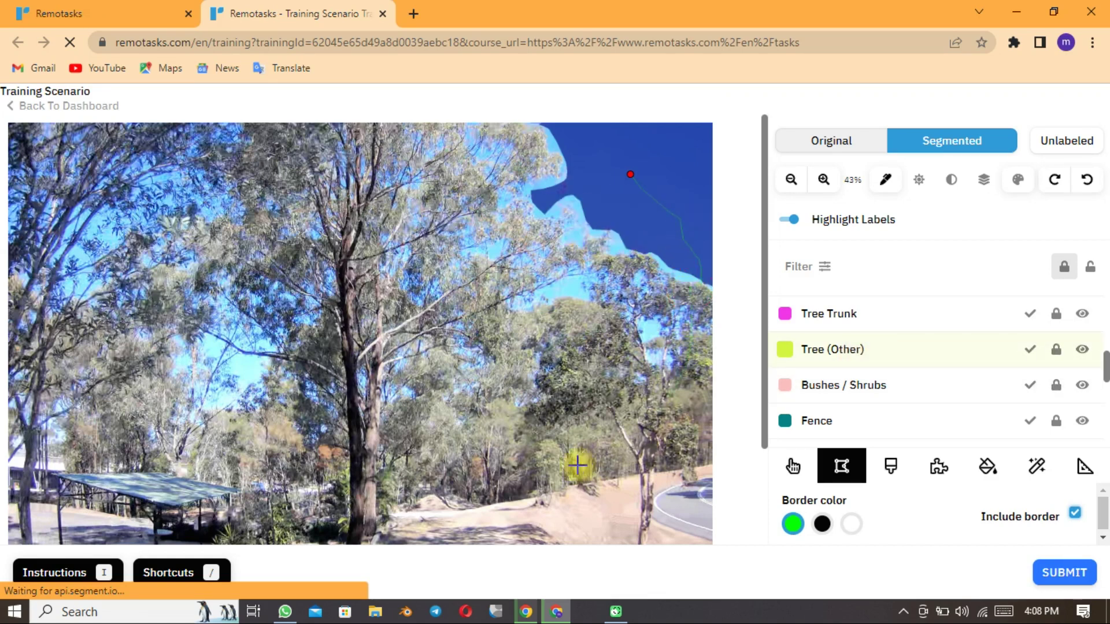
- Close the central canopy outline as a Tree (Other) region and unlock labels with K
{"action": "left_click_drag", "start_coordinate": [445, 142], "coordinate": [626, 173]}
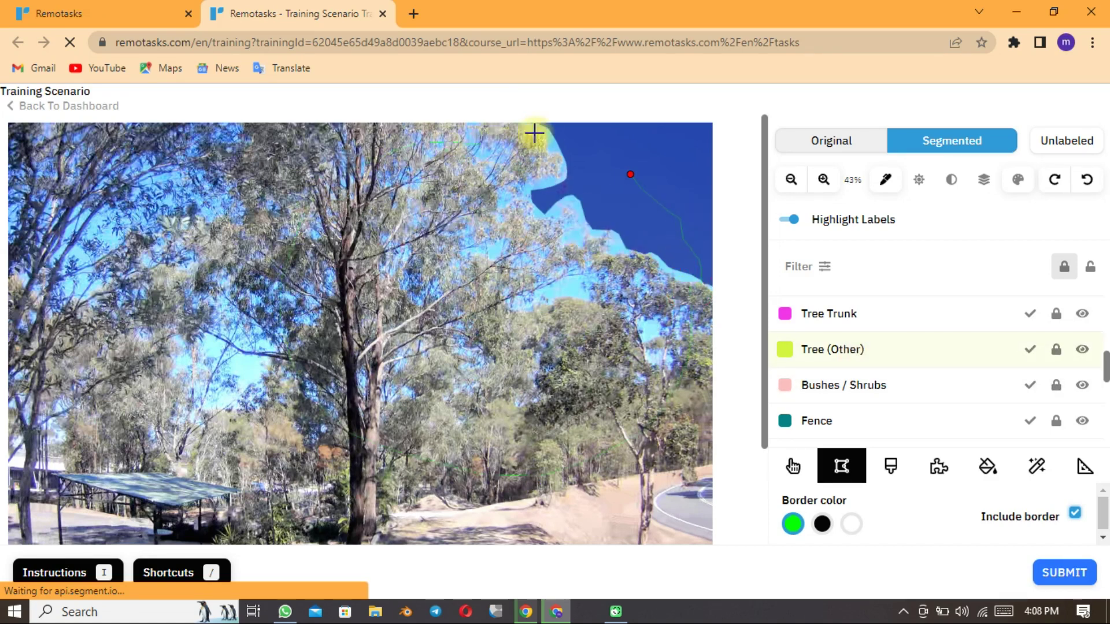
{"action": "left_click", "coordinate": [634, 172]}
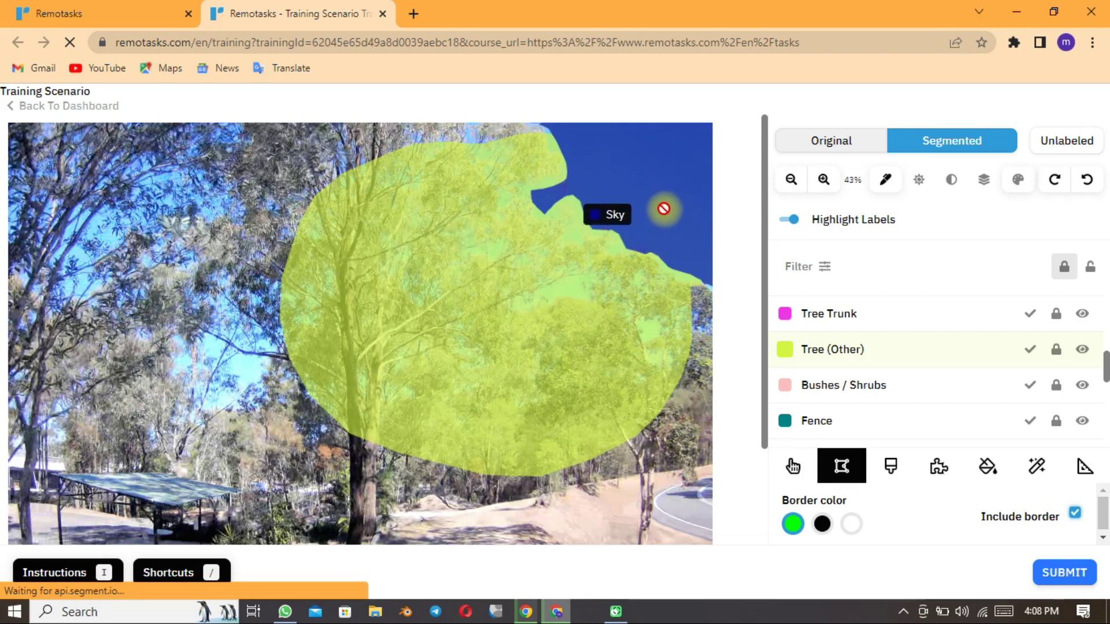
{"action": "key", "text": "k"}
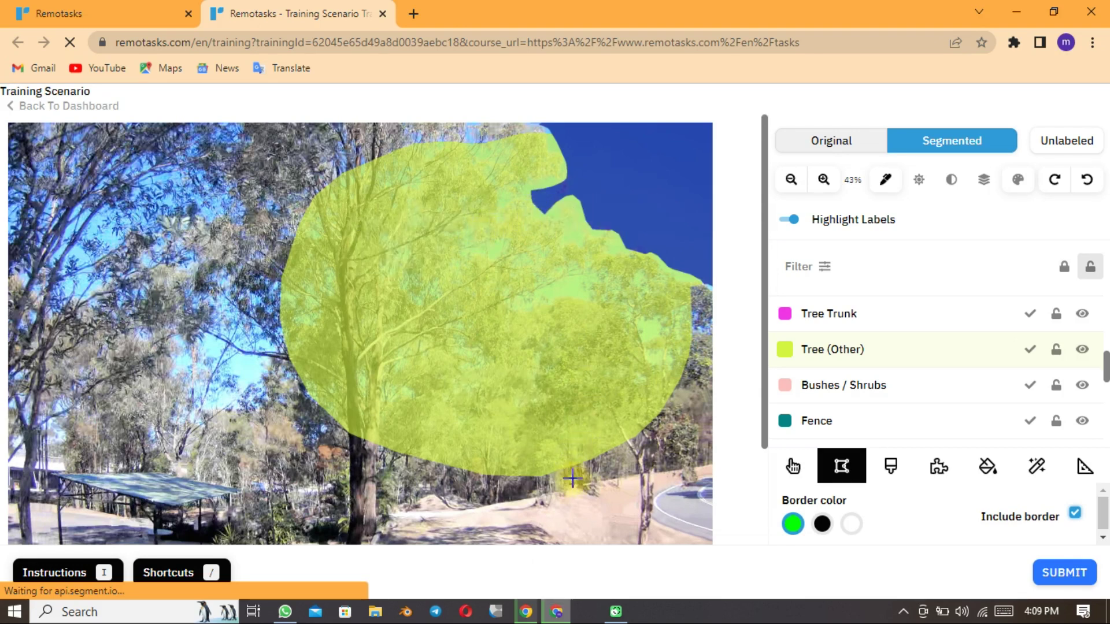
- Draw and close a small four-point Tree (Other) polygon in the upper-right sky
{"action": "left_click", "coordinate": [794, 473]}
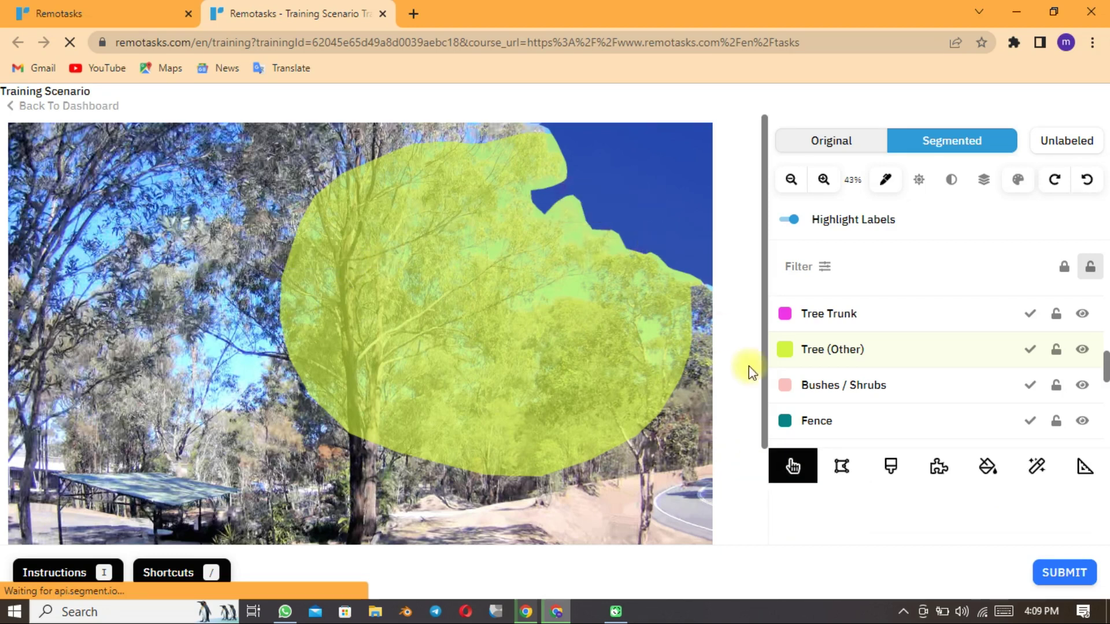
{"action": "key", "text": "p"}
{"action": "left_click", "coordinate": [629, 184]}
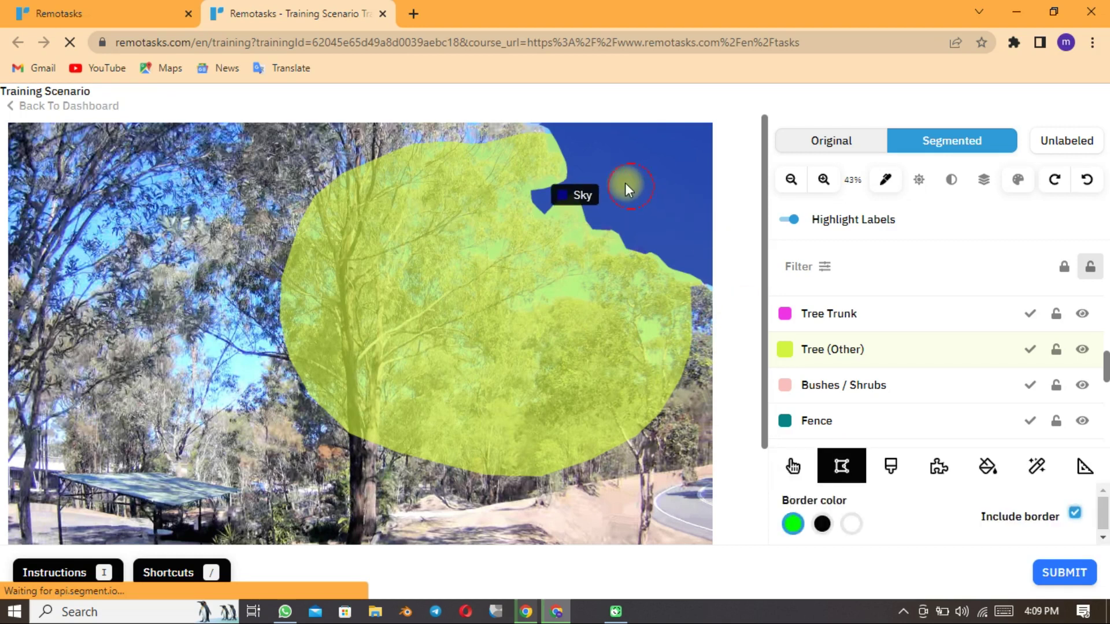
{"action": "left_click", "coordinate": [661, 150]}
{"action": "left_click", "coordinate": [660, 191]}
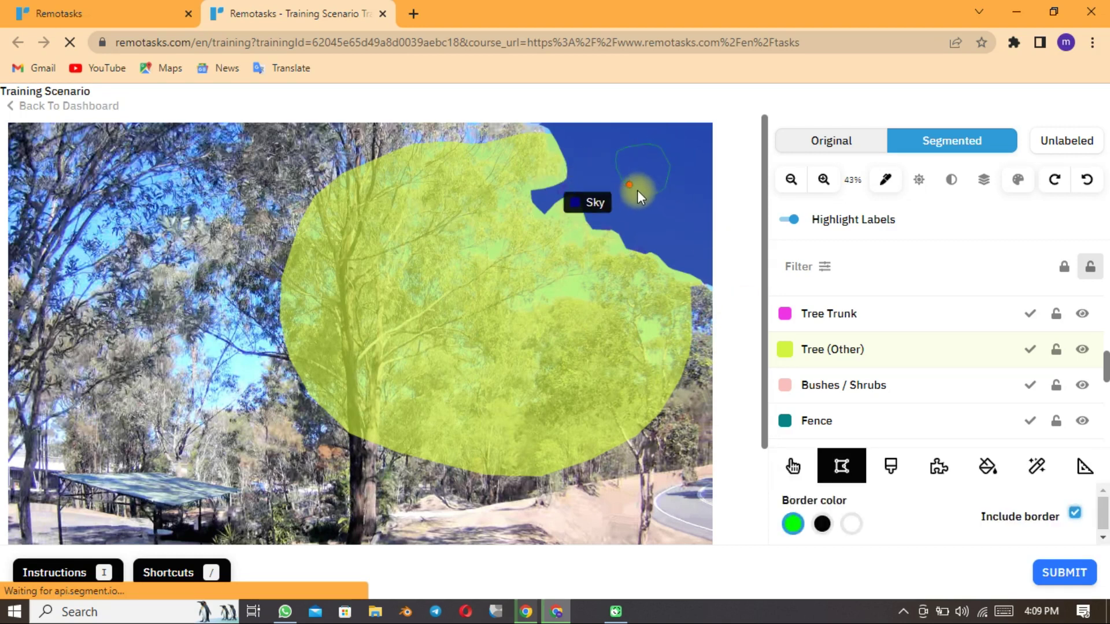
{"action": "left_click", "coordinate": [630, 182]}
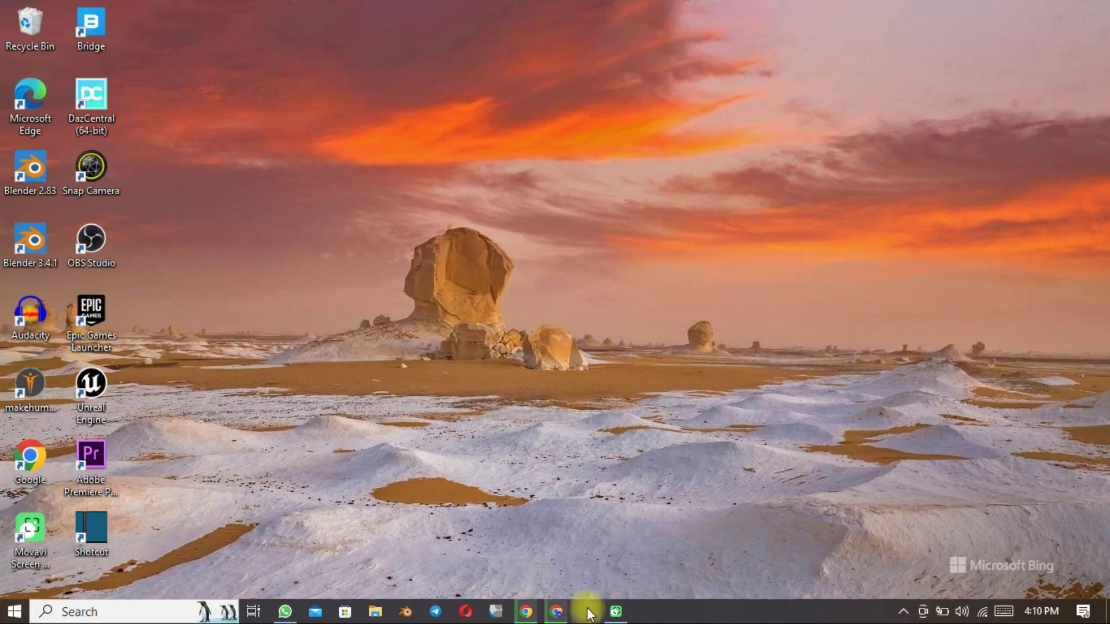
{"action": "mouse_move", "coordinate": [942, 611]}
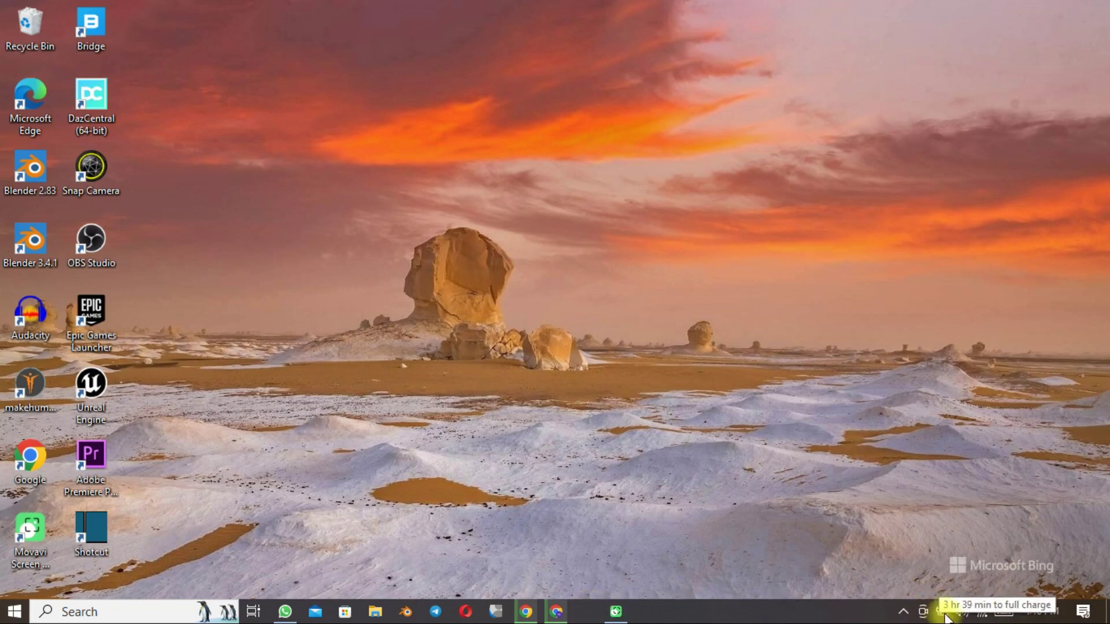
- Set the Windows power mode slider to Best performance, then close the battery flyout
{"action": "left_click", "coordinate": [945, 617]}
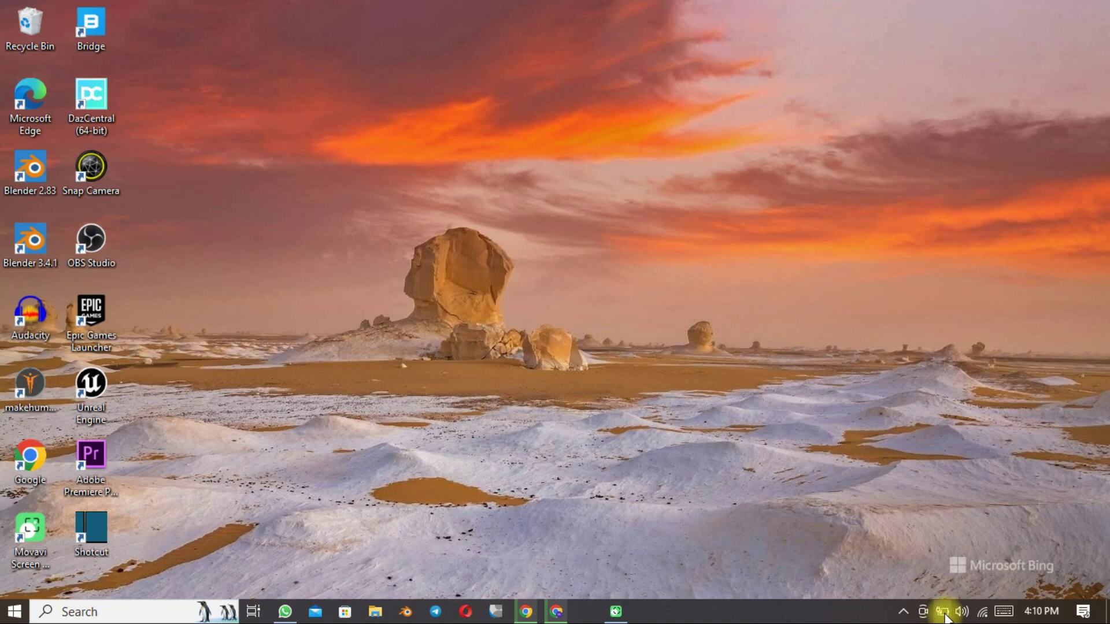
{"action": "left_click", "coordinate": [944, 616]}
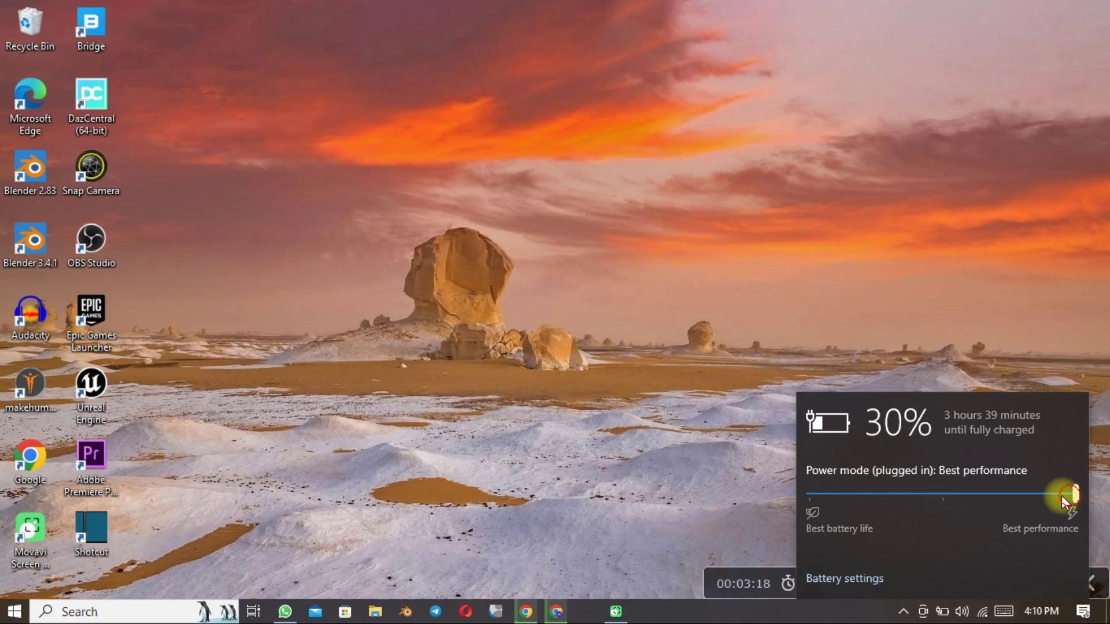
{"action": "left_click_drag", "start_coordinate": [1076, 494], "coordinate": [823, 514]}
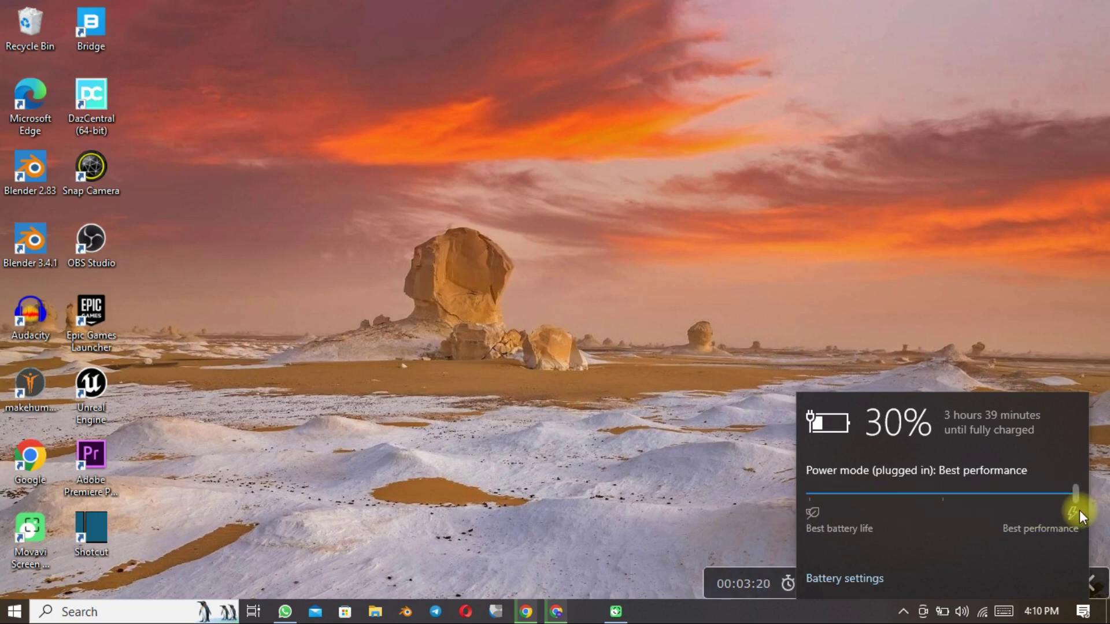
{"action": "mouse_move", "coordinate": [1080, 510]}
{"action": "left_mouse_down"}
{"action": "mouse_move", "coordinate": [886, 524]}
{"action": "mouse_move", "coordinate": [1076, 529]}
{"action": "left_mouse_up"}
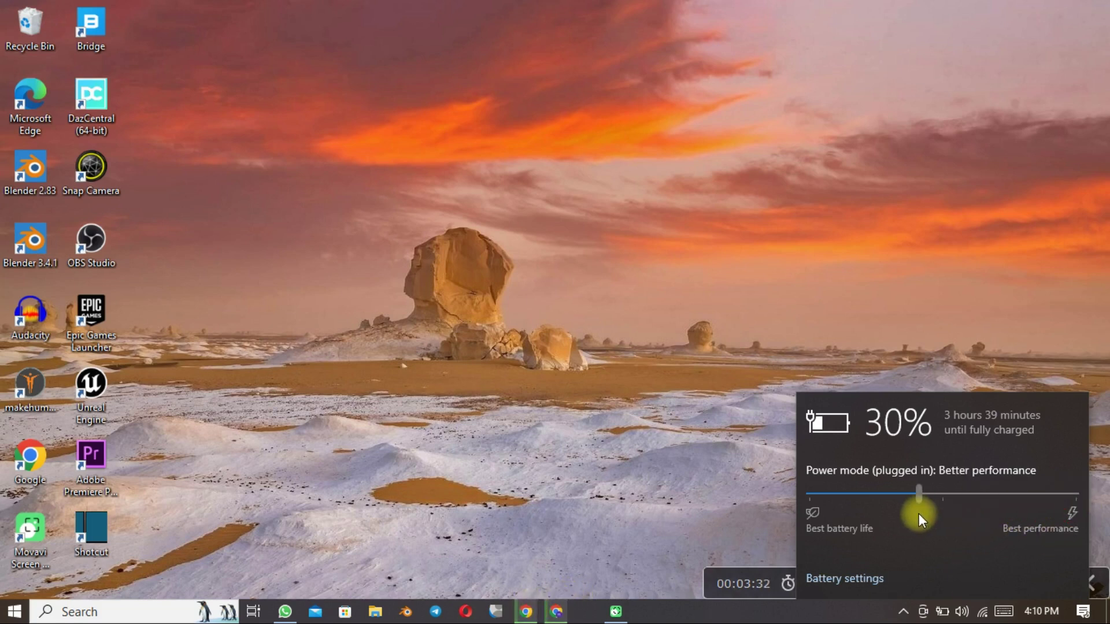
{"action": "left_click_drag", "start_coordinate": [919, 515], "coordinate": [1101, 526]}
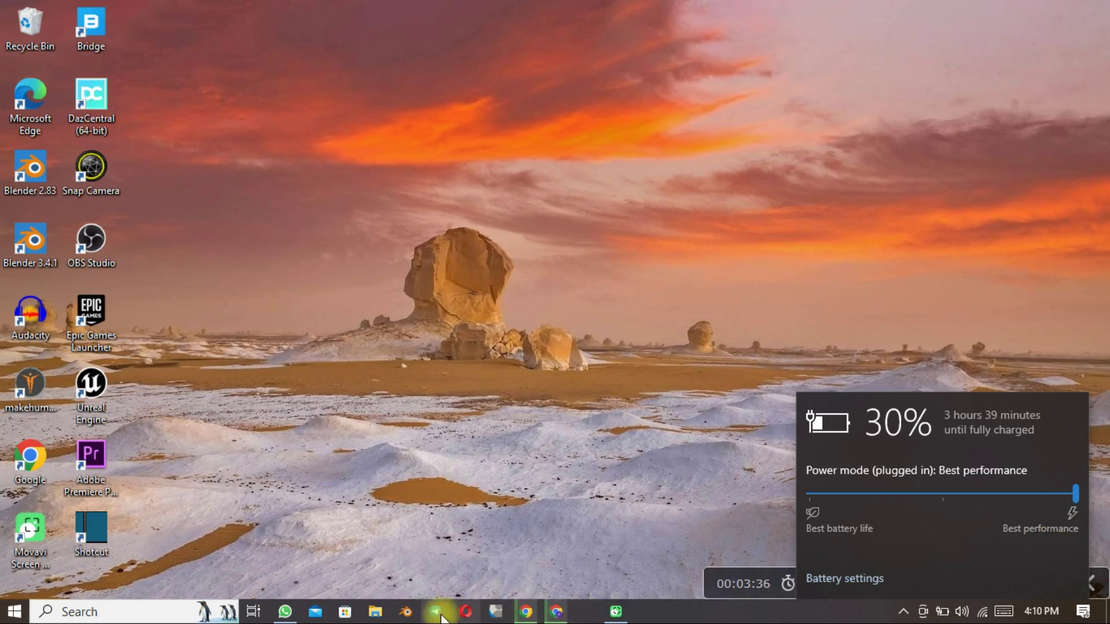
{"action": "mouse_move", "coordinate": [284, 612]}
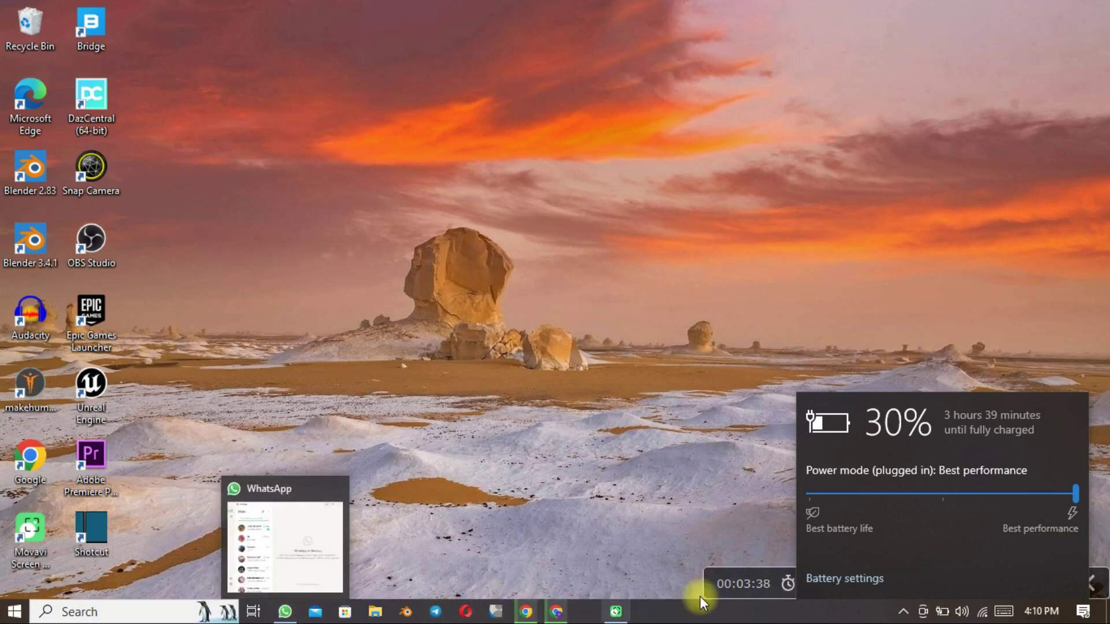
{"action": "left_click", "coordinate": [165, 609]}
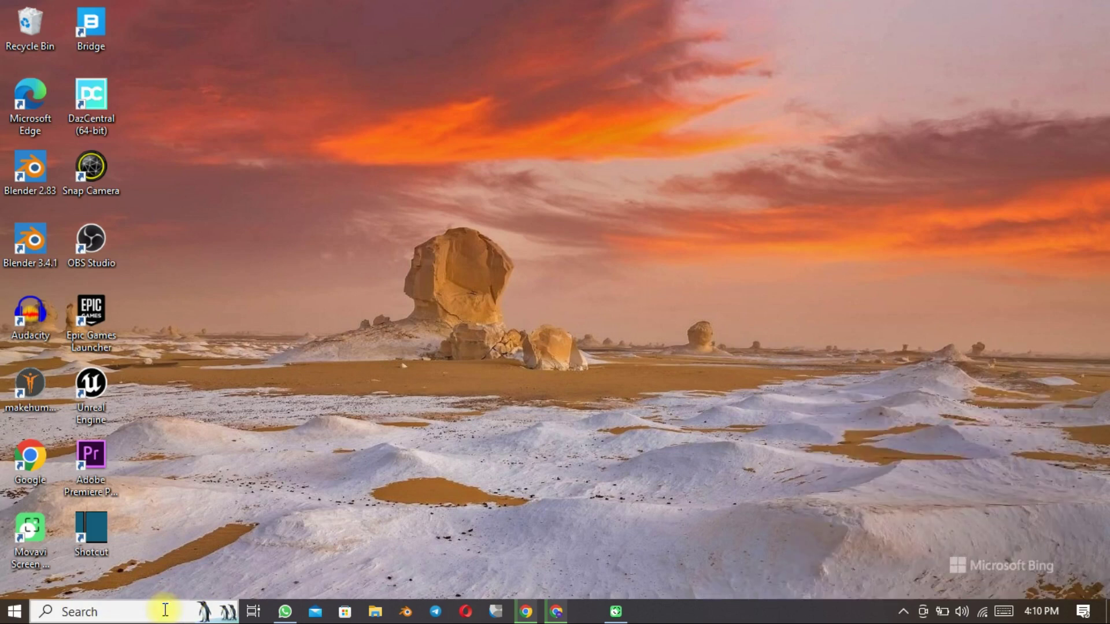